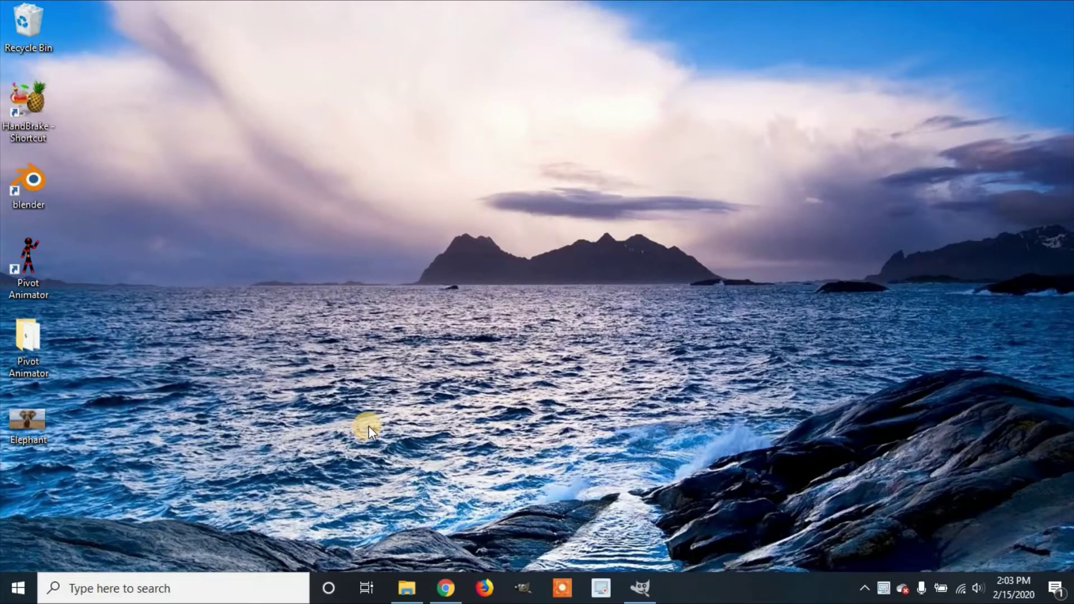
- Drag Elephant.jpg from the Desktop into GIMP and fit the whole 990x556 photo in view
left_click(640, 587)
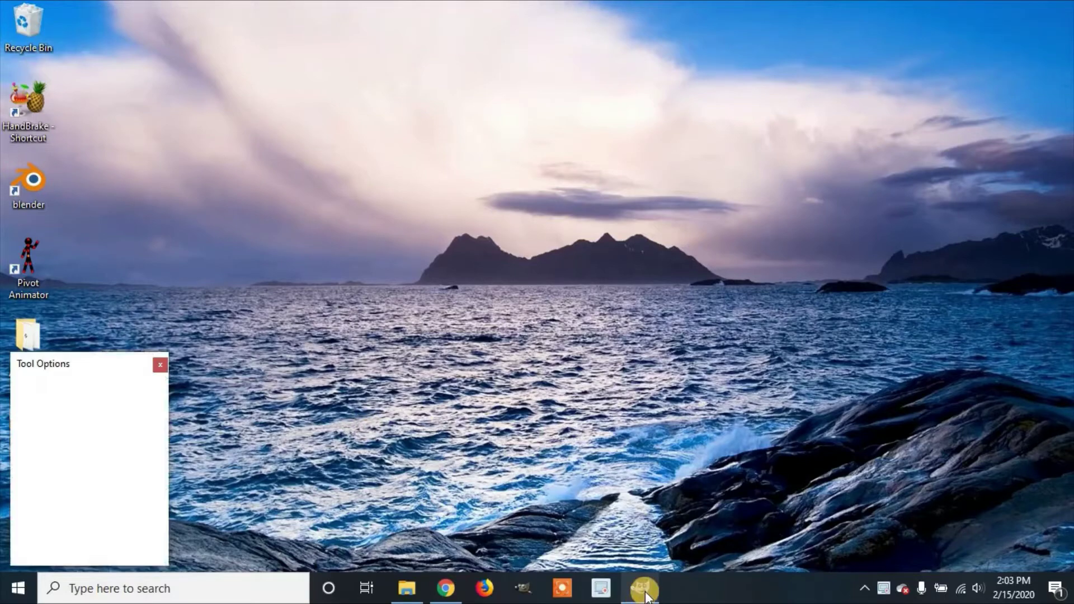
left_click(404, 590)
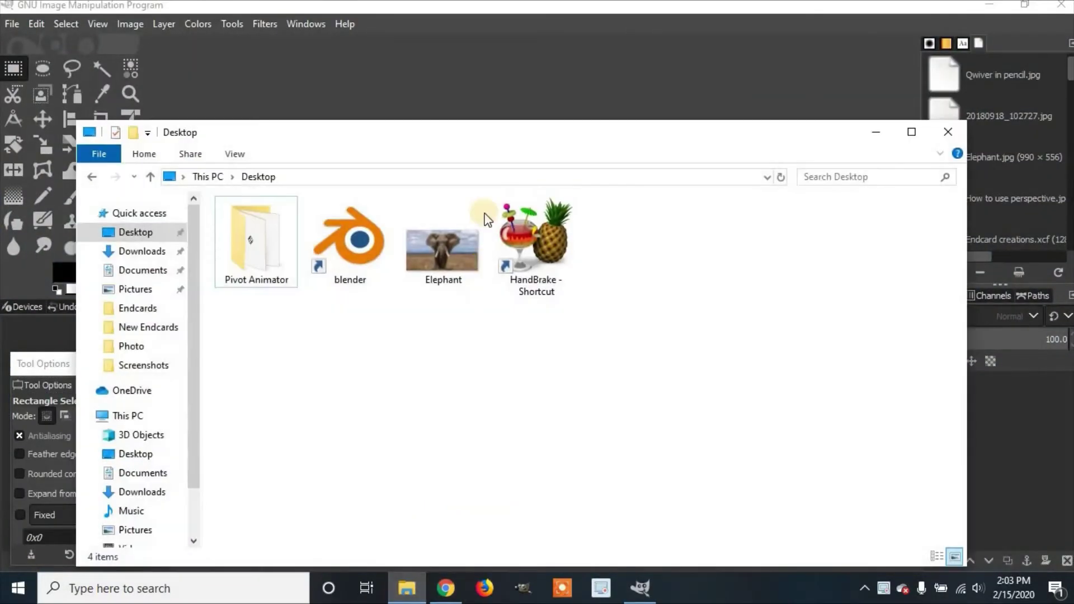
left_click_drag(479, 135, 459, 277)
left_click(419, 390)
left_click_drag(418, 387, 449, 179)
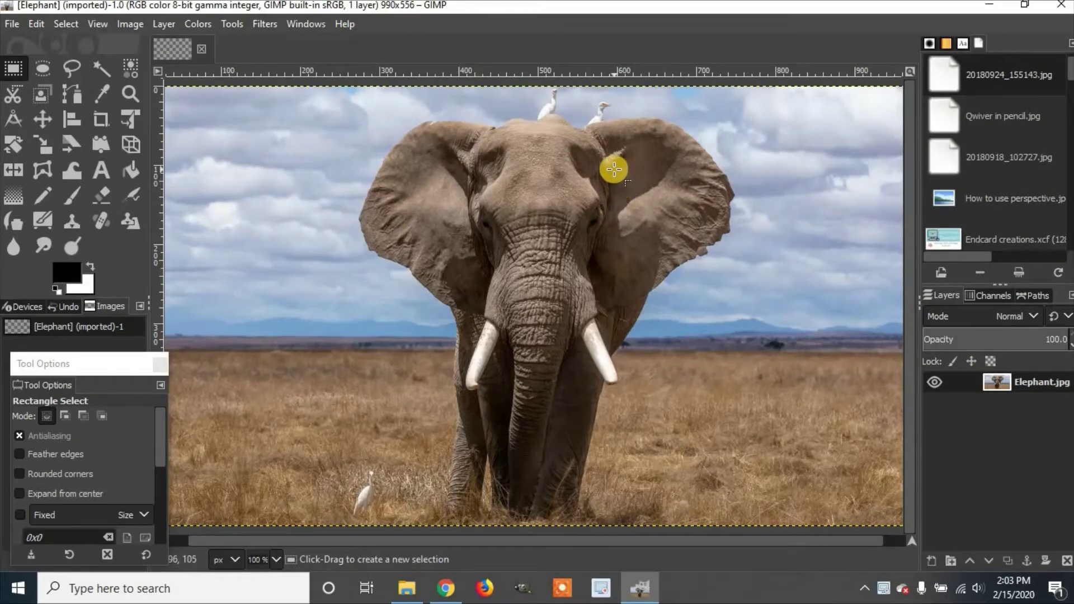
scroll(614, 169, "down", 1, "ctrl")
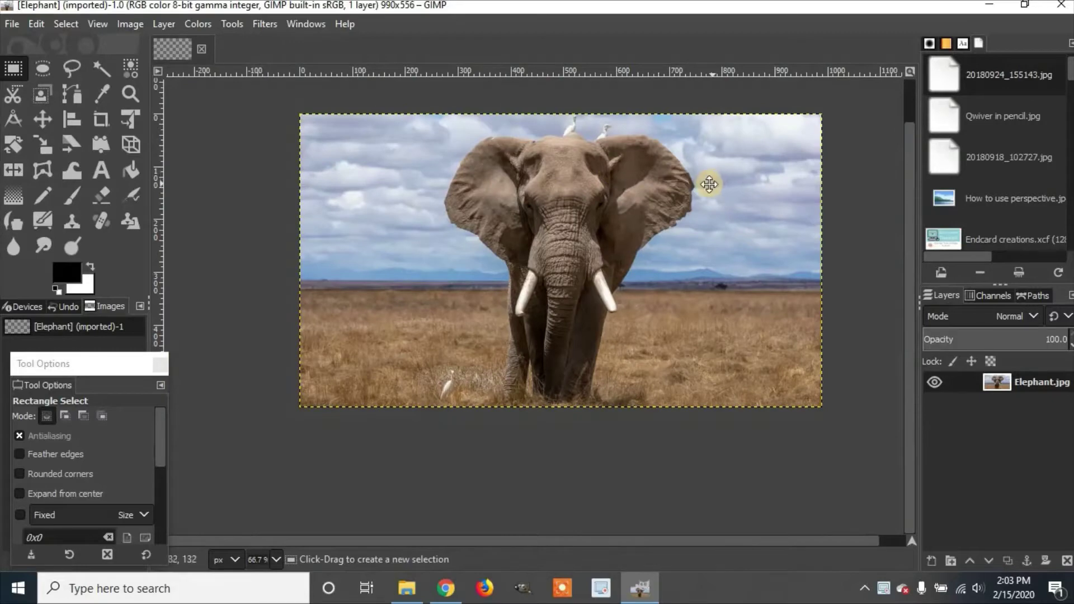
left_click_drag(709, 184, 682, 198)
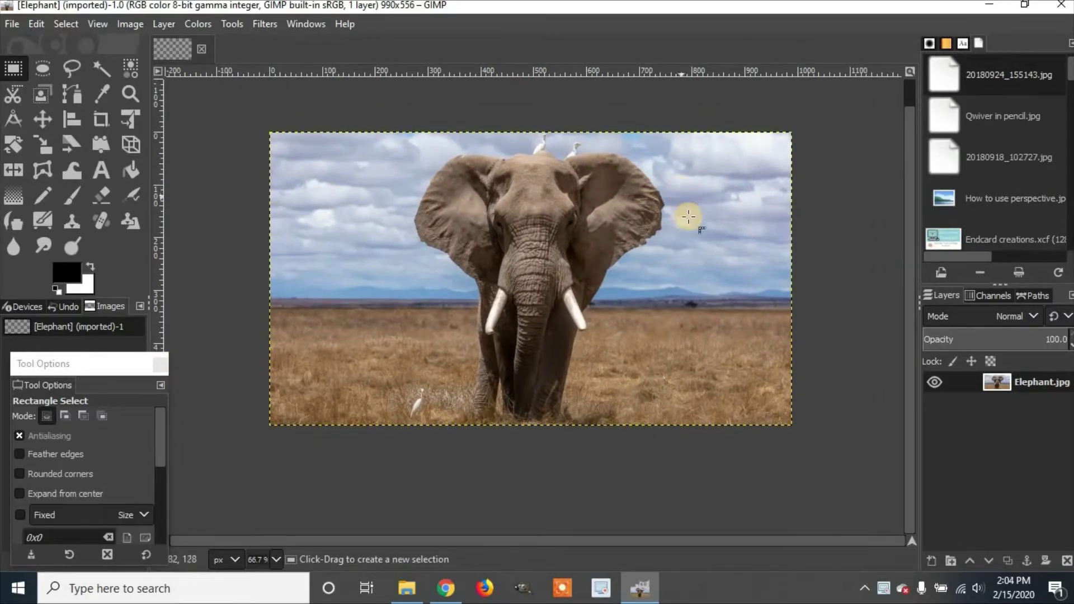
mouse_move(686, 219)
left_mouse_down()
mouse_move(661, 240)
mouse_move(693, 228)
left_mouse_up()
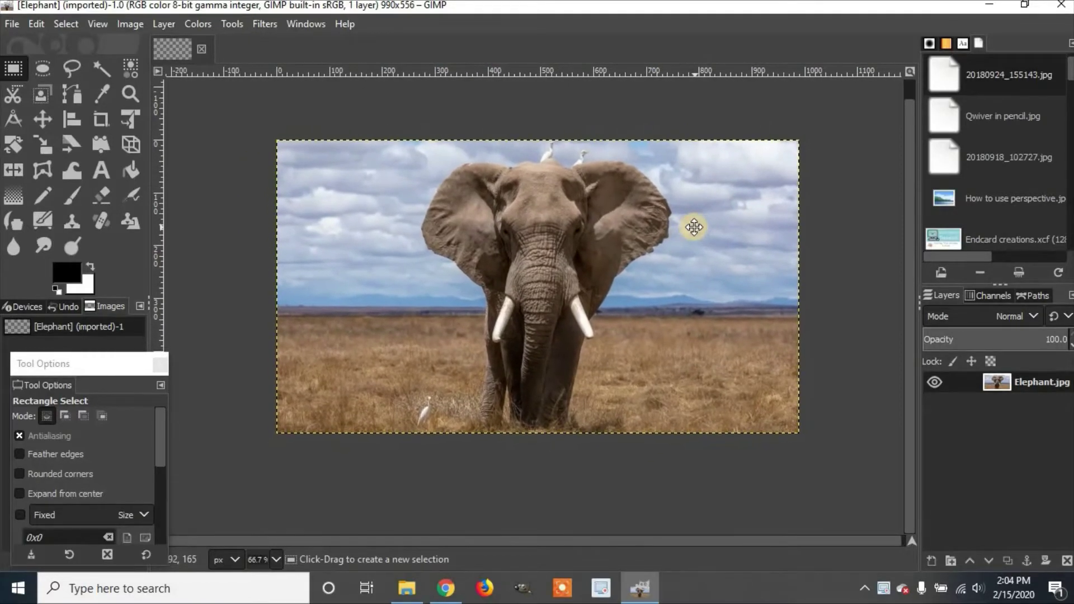
- Duplicate the Elephant.jpg layer from its Layers panel context menu
right_click(1011, 382)
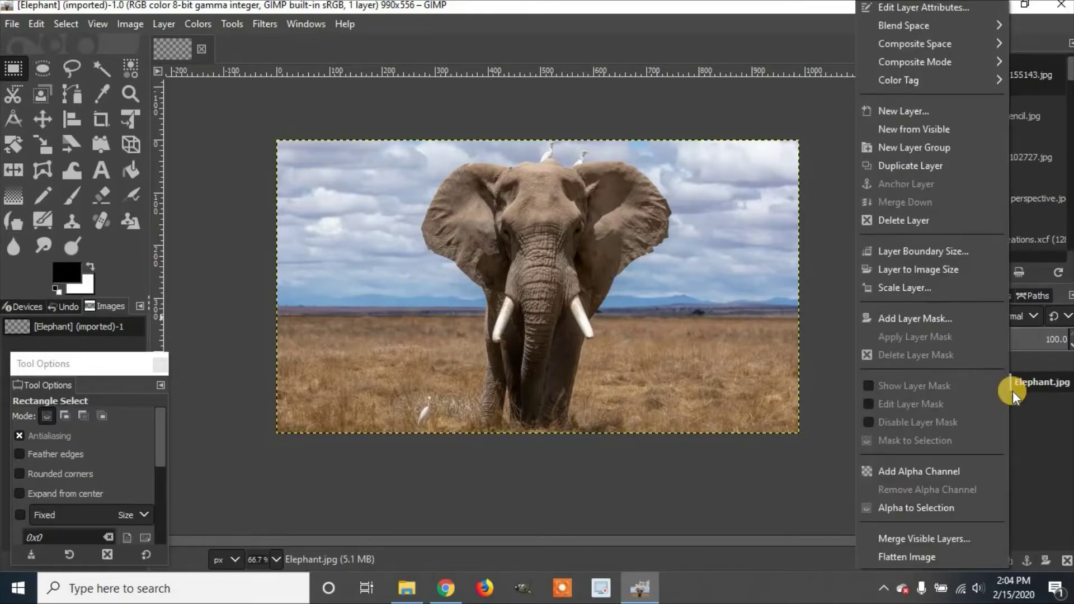
left_click(937, 169)
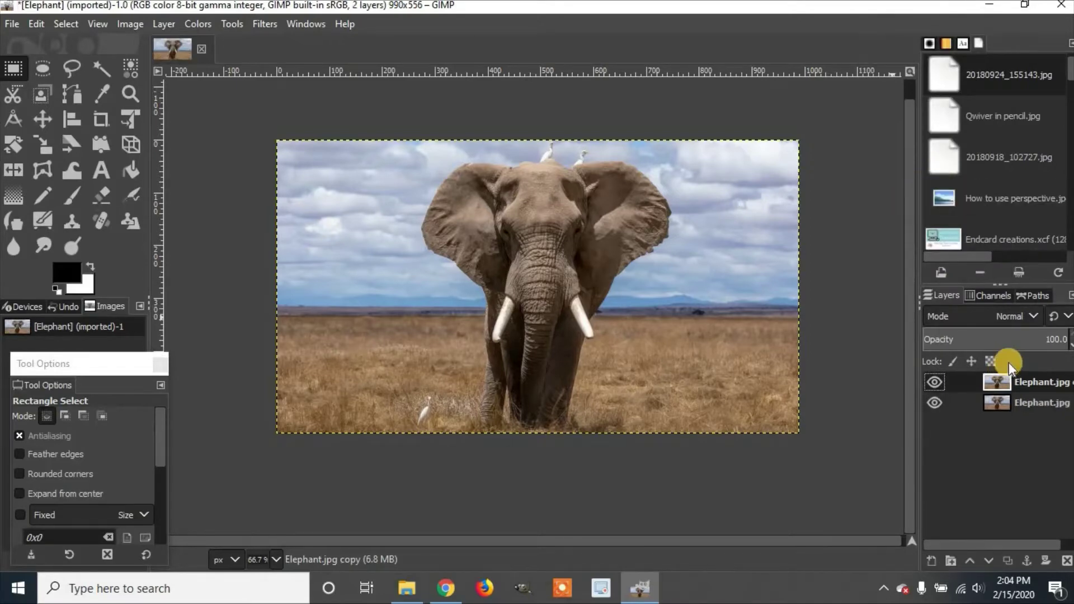
- Launch G'MIC-Qt from the Filters menu and select Artistic > Cartoon to preview it
left_click(262, 23)
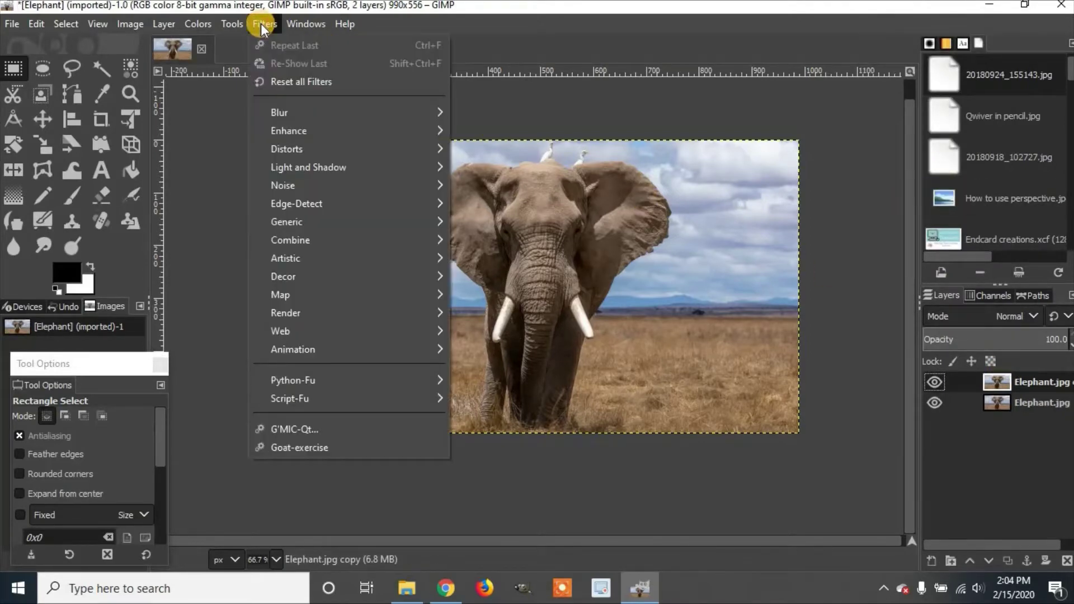
left_click(295, 427)
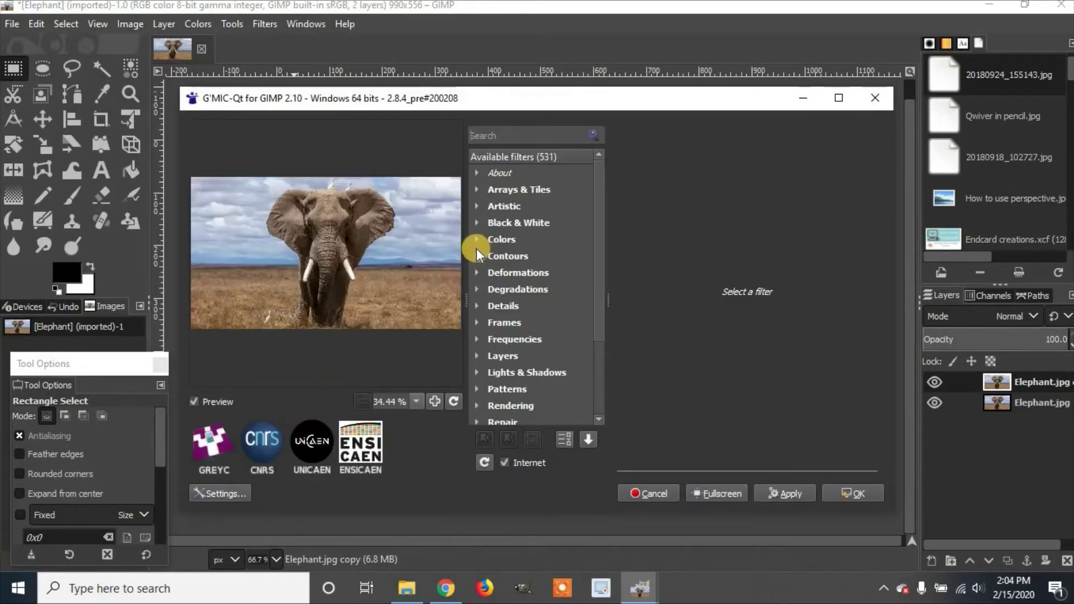
left_click(509, 135)
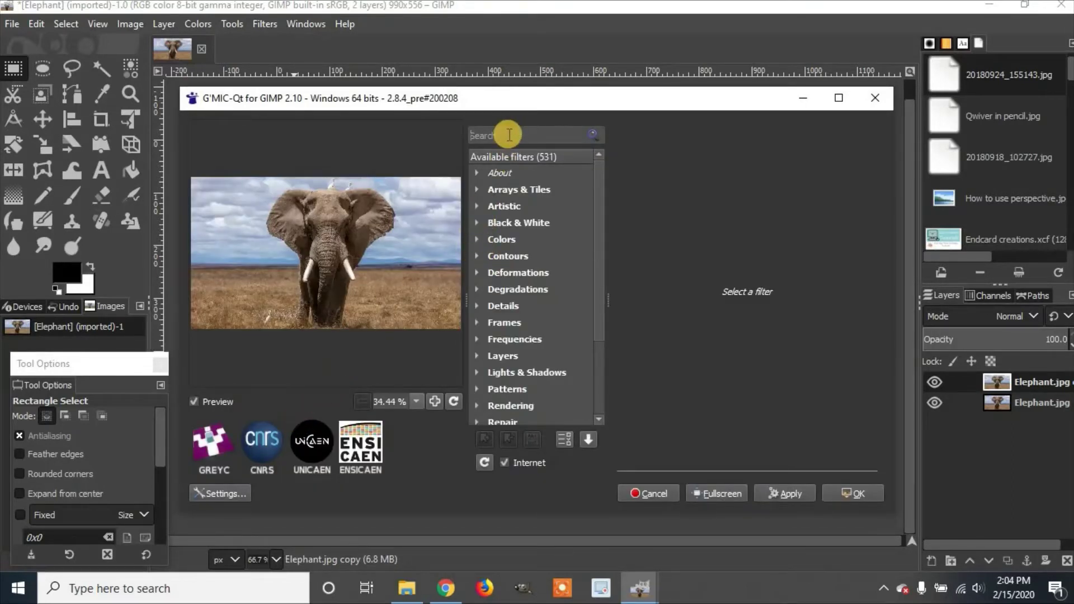
left_click(476, 206)
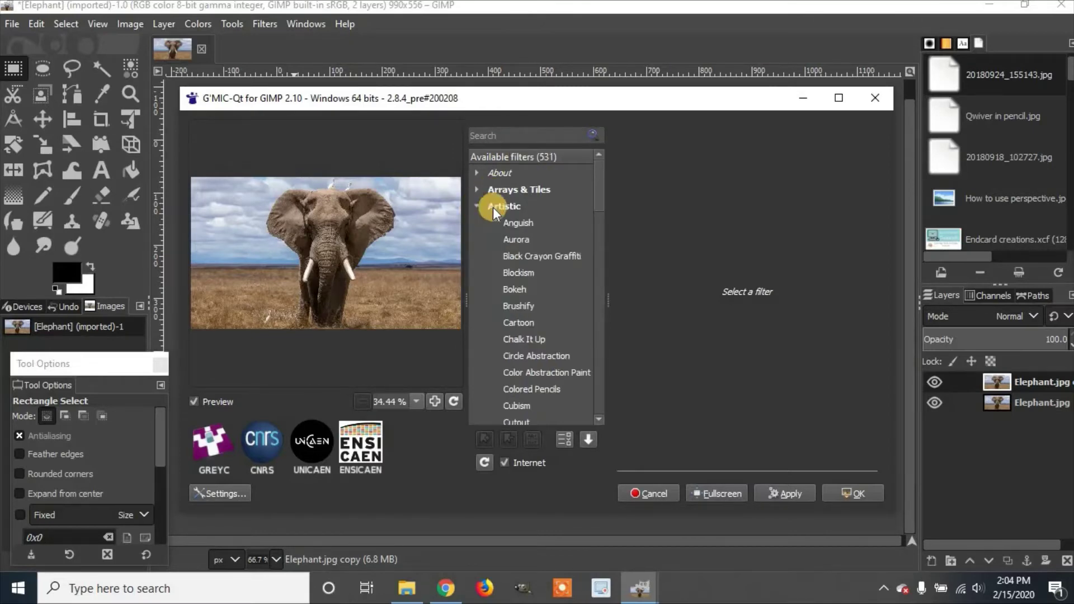
left_click(522, 322)
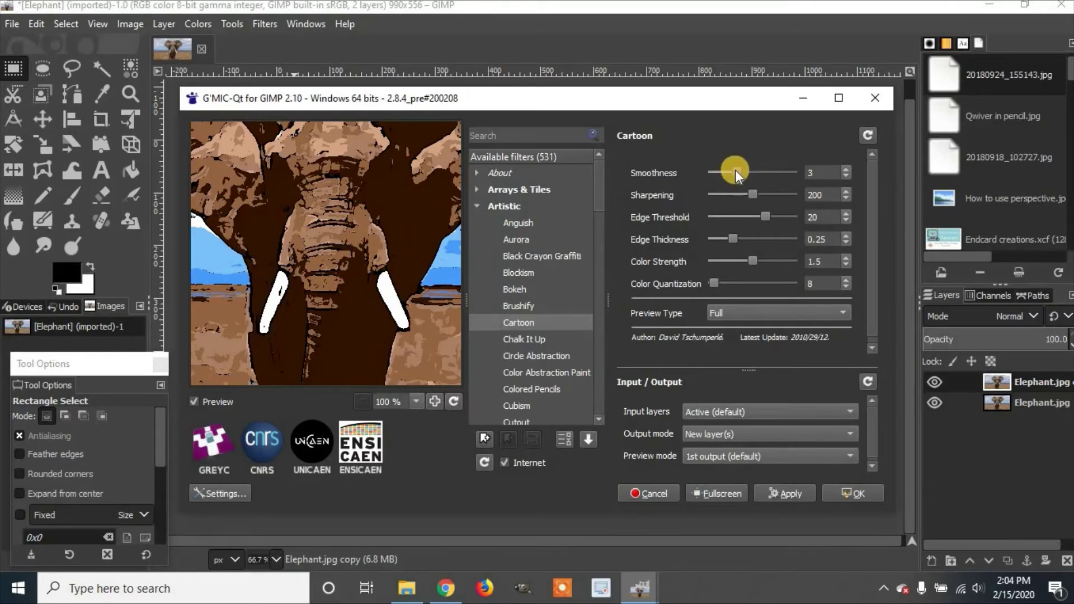
- Set Cartoon to smoothness 8.33, sharpening 290, edge threshold 26.317, thickness 0.461, quantization 34
left_click_drag(735, 169, 778, 173)
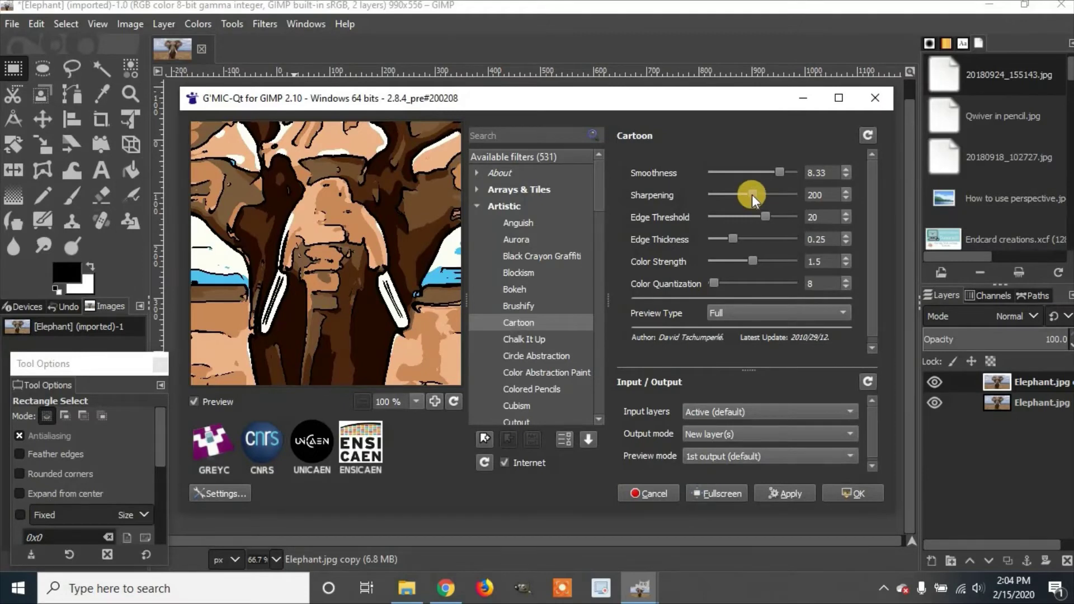
left_click_drag(752, 195, 769, 193)
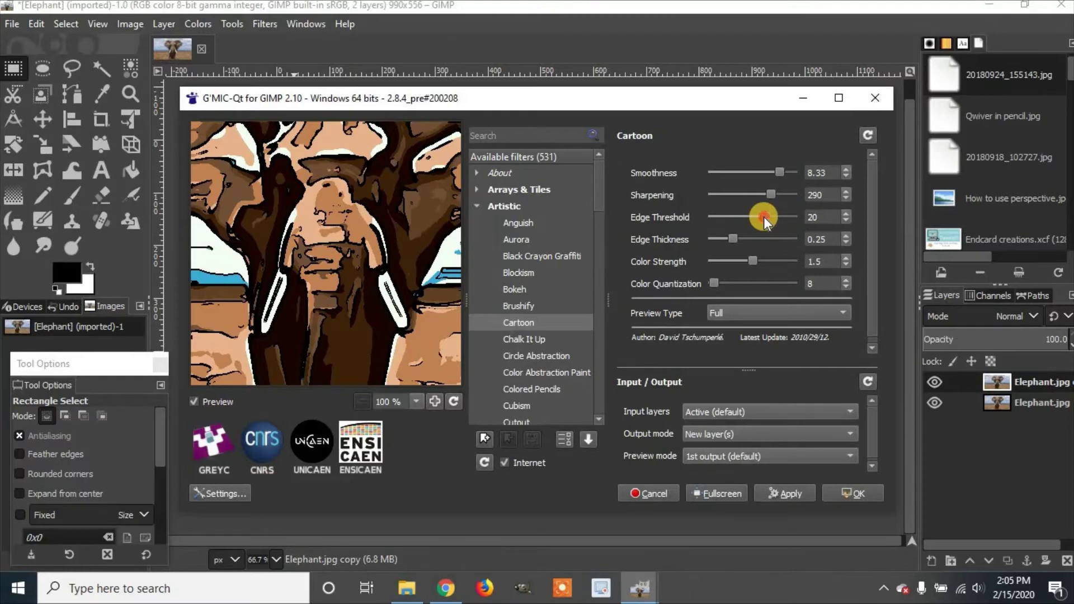
left_click_drag(760, 217, 781, 217)
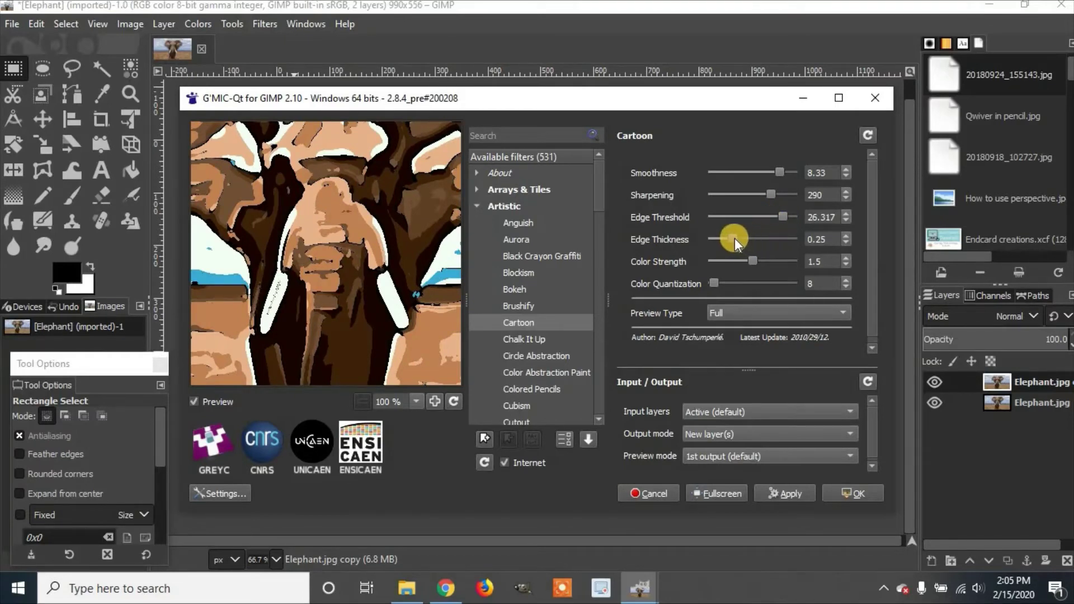
left_click_drag(734, 237, 740, 236)
left_click_drag(741, 239, 751, 238)
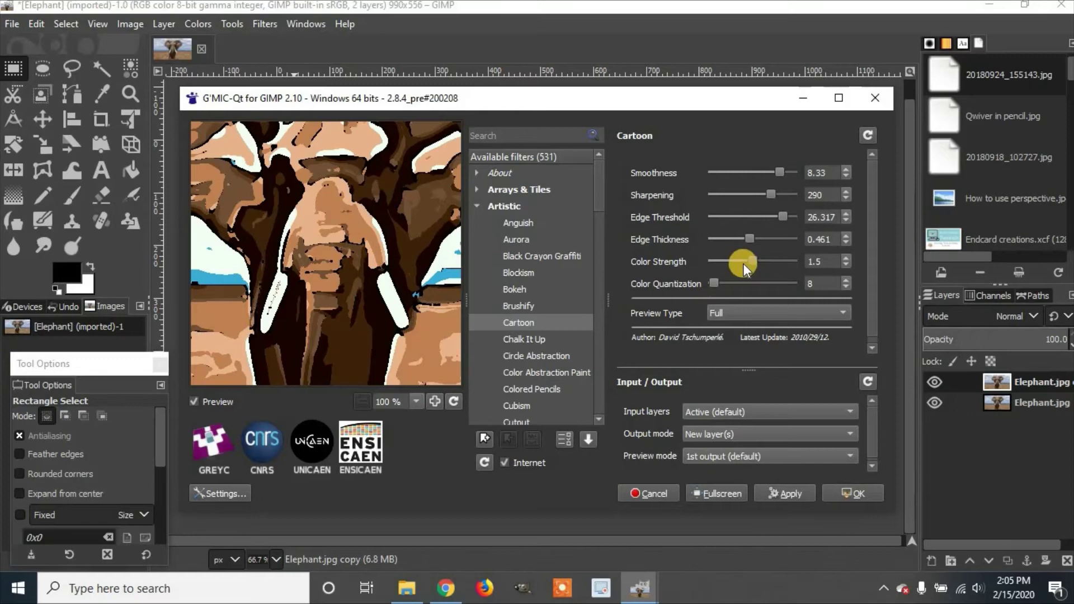
mouse_move(753, 261)
left_mouse_down()
mouse_move(768, 261)
mouse_move(753, 263)
left_mouse_up()
mouse_move(715, 281)
left_mouse_down()
mouse_move(736, 280)
mouse_move(723, 285)
left_mouse_up()
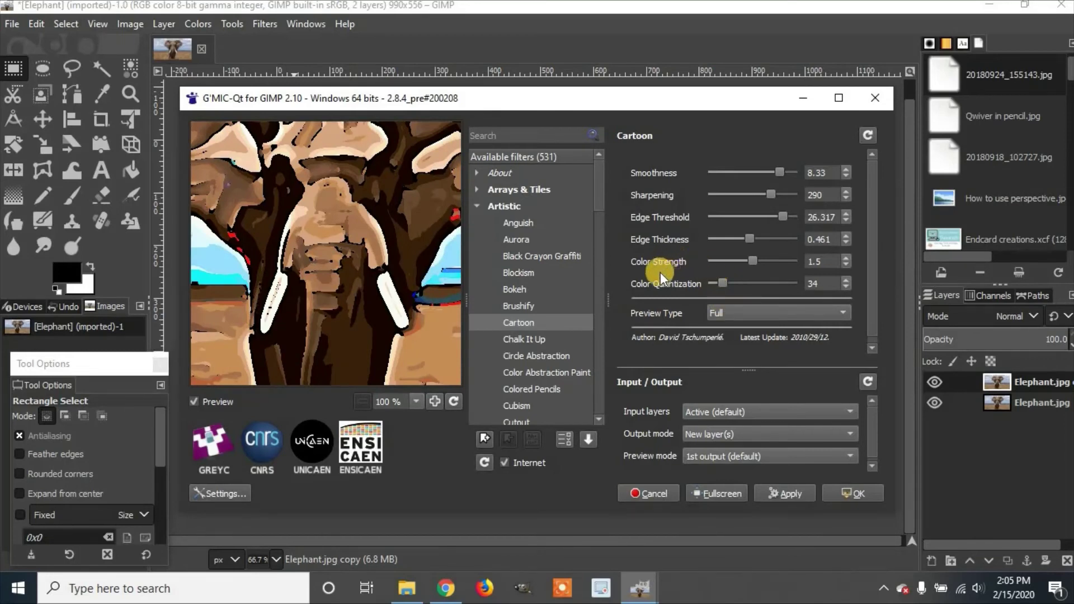
- Set G'MIC output mode to New layer(s), apply the Cartoon effect, and close the window
left_click(712, 435)
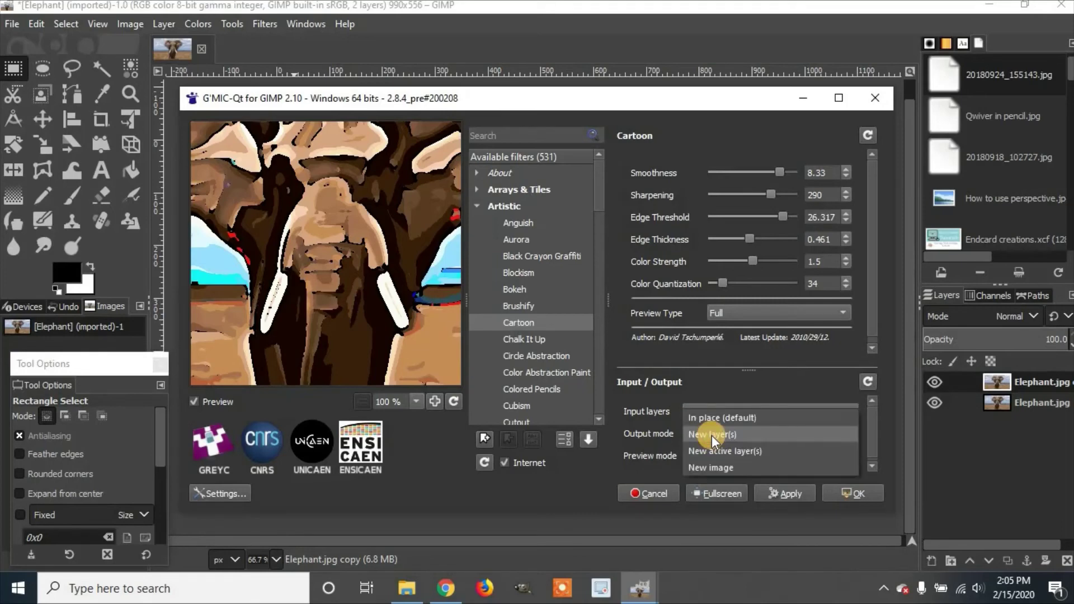
left_click(711, 435)
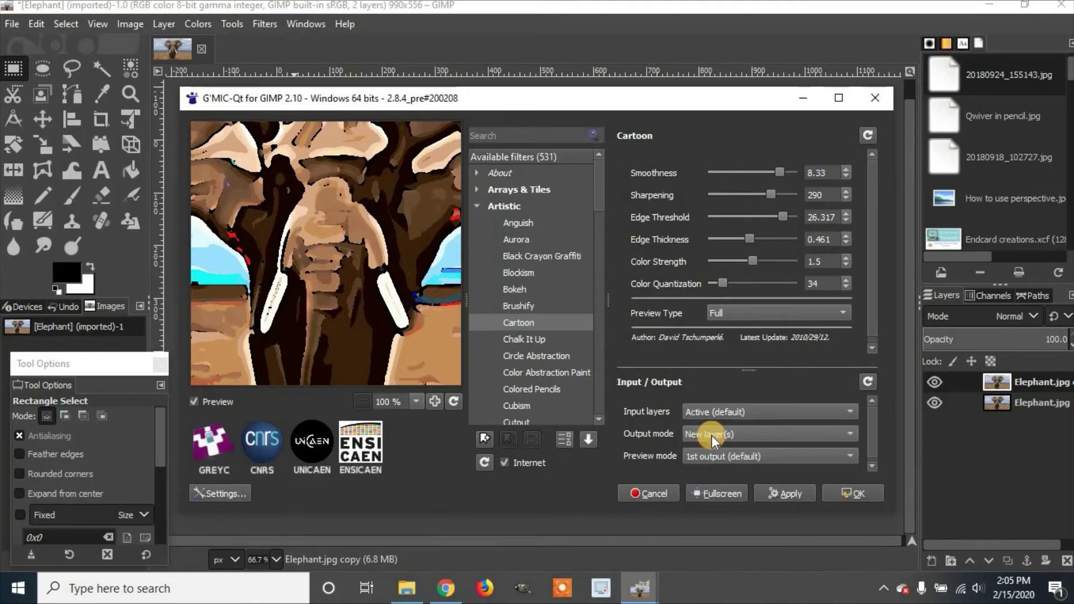
left_click(781, 493)
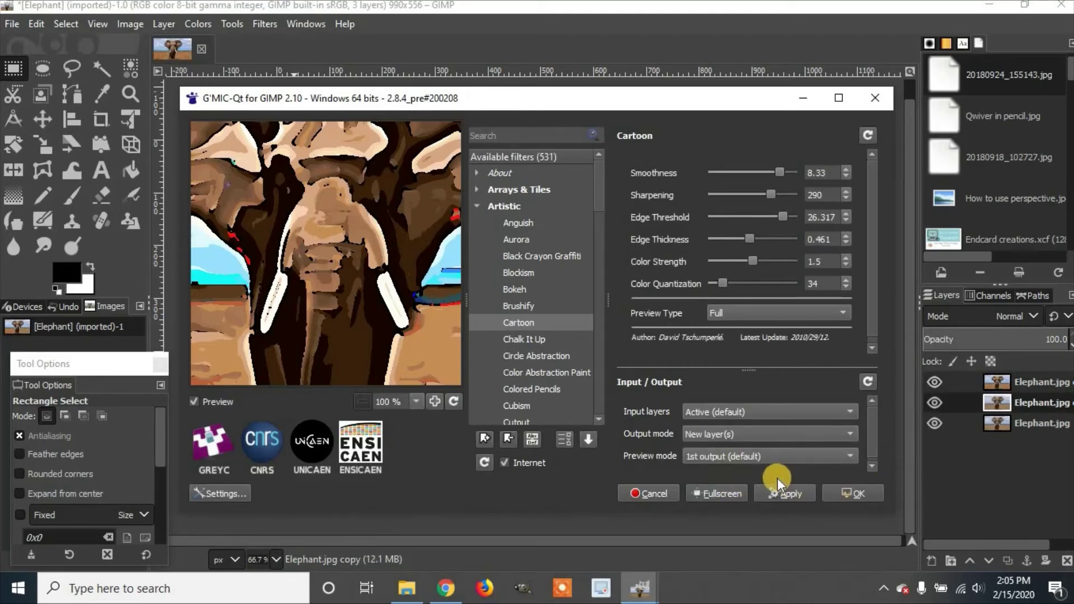
left_click(865, 492)
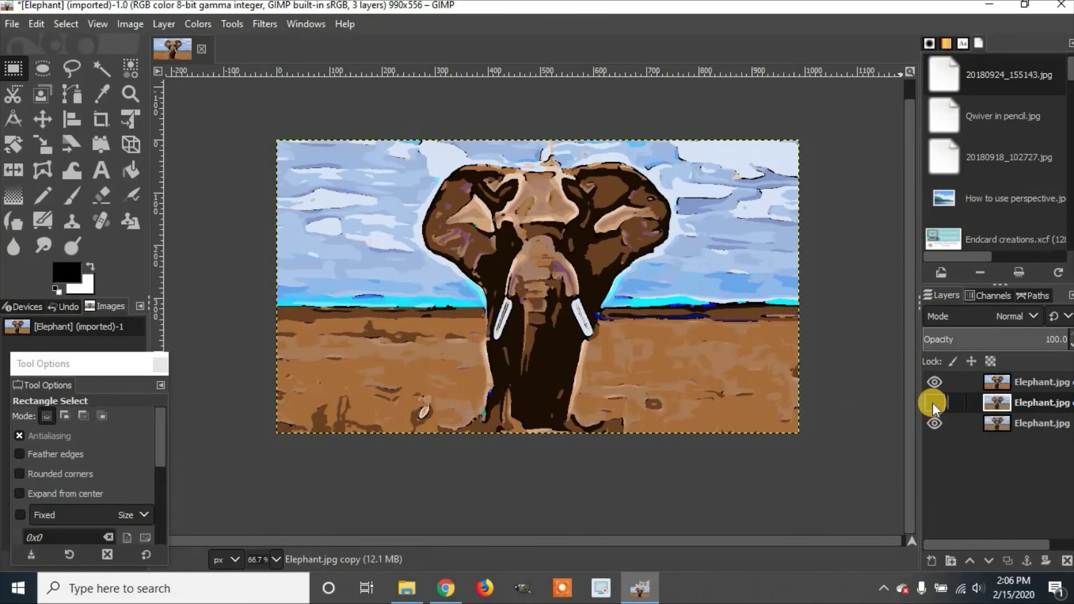
left_click(933, 383)
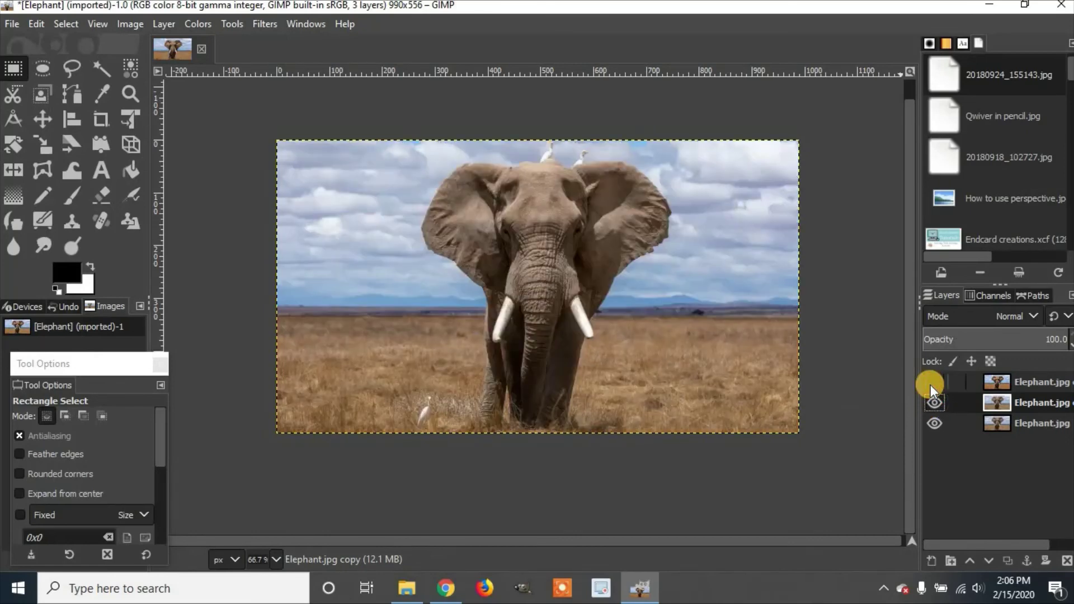
left_click(931, 384)
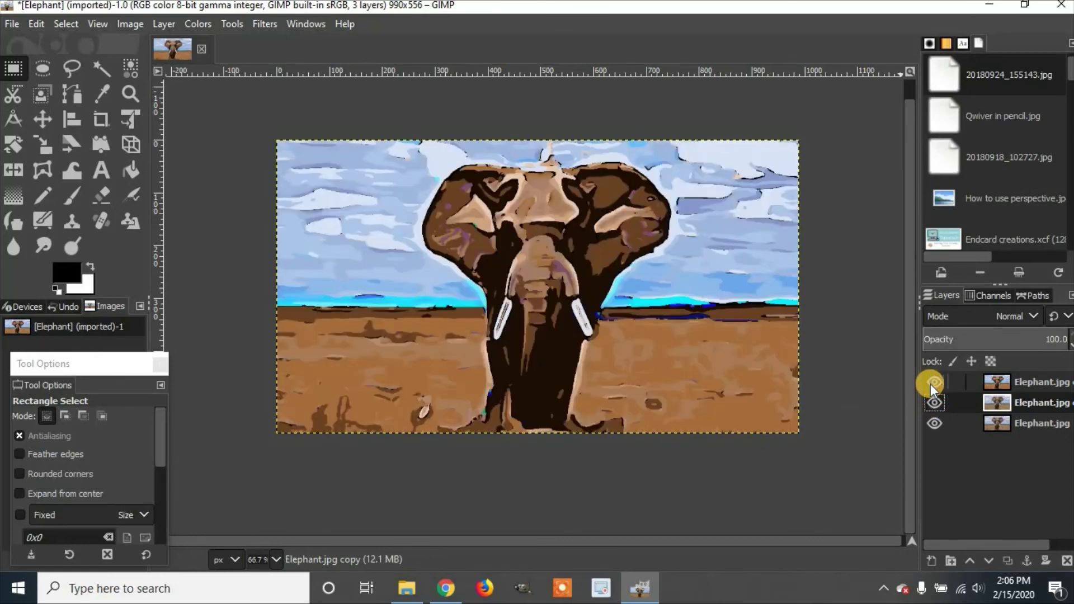
left_click(931, 384)
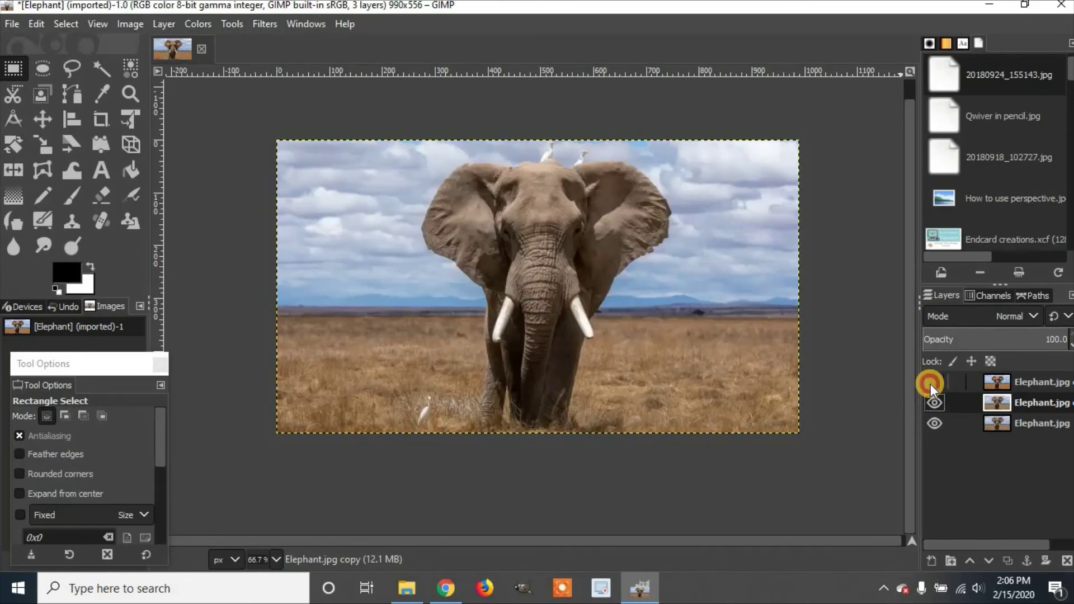
left_click(931, 384)
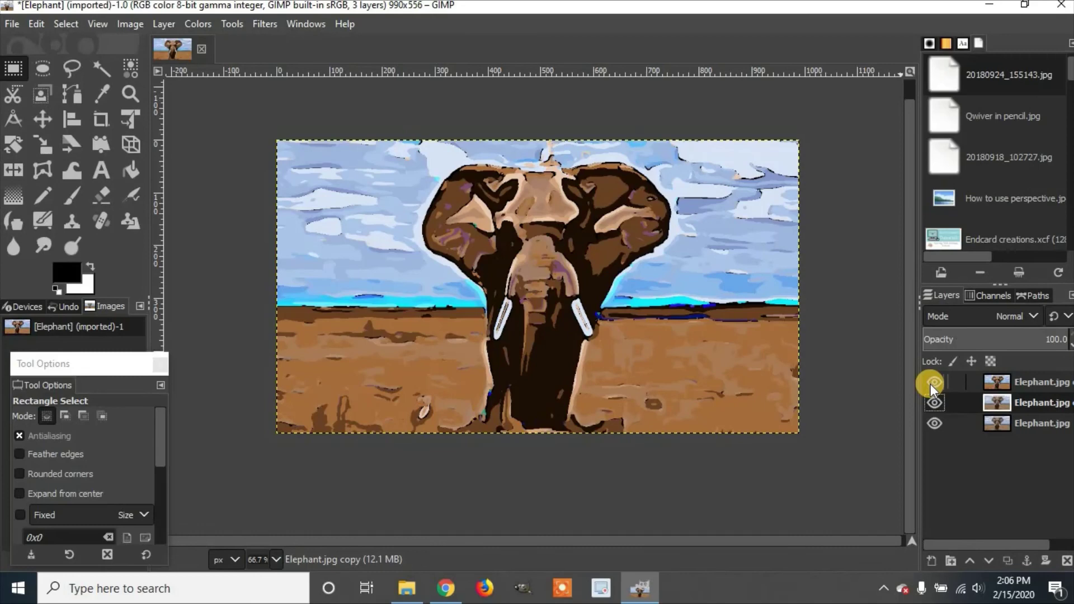